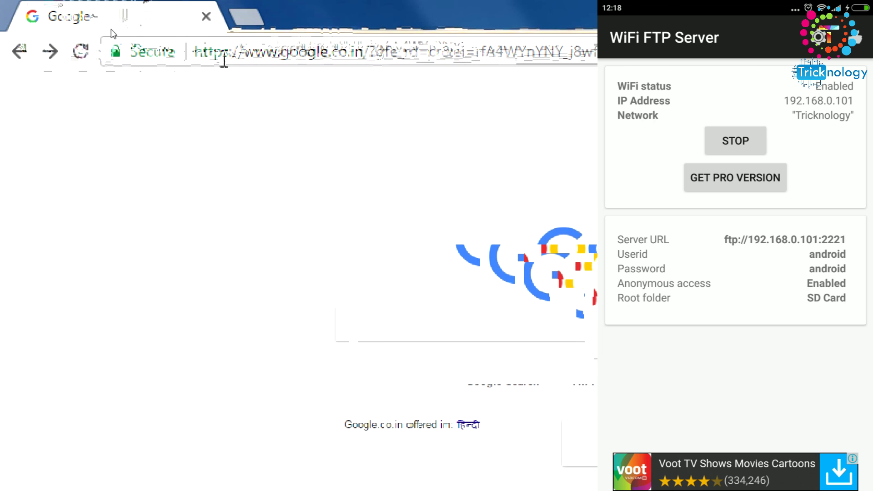
Load ftp://192.168.0.101:2221 from Chrome's address bar.
click(86, 43)
text(ft)
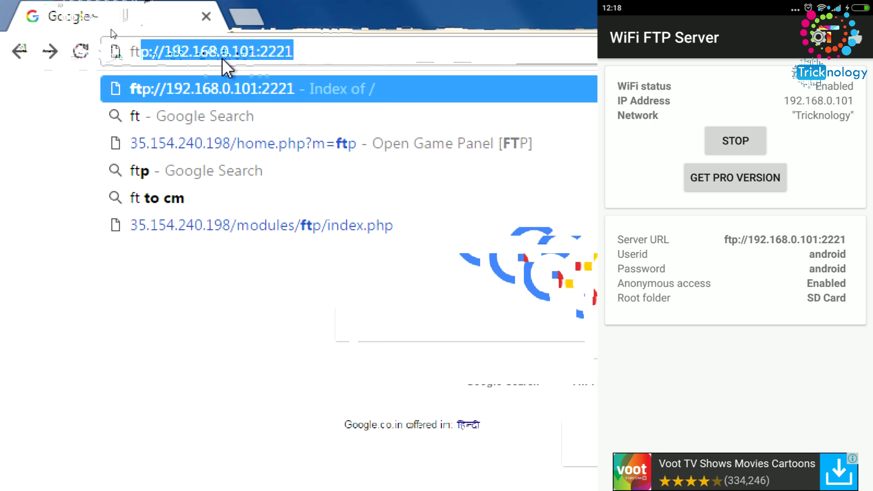
key(Right)
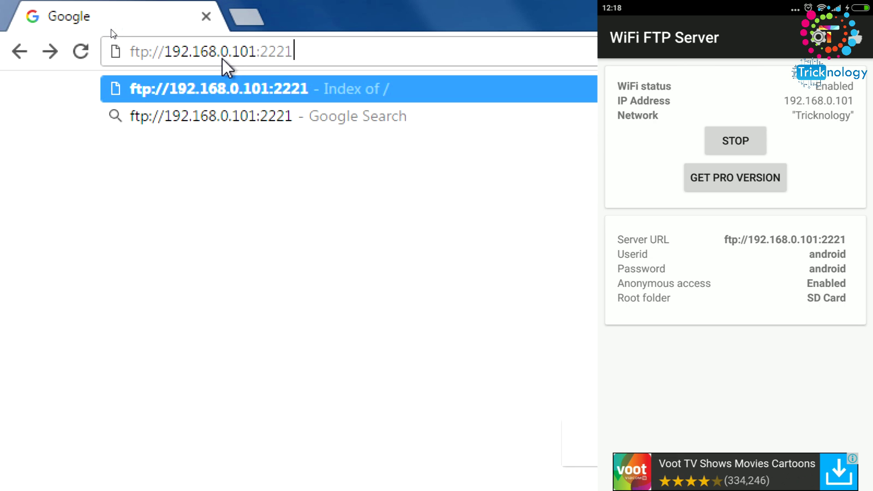
key(Return)
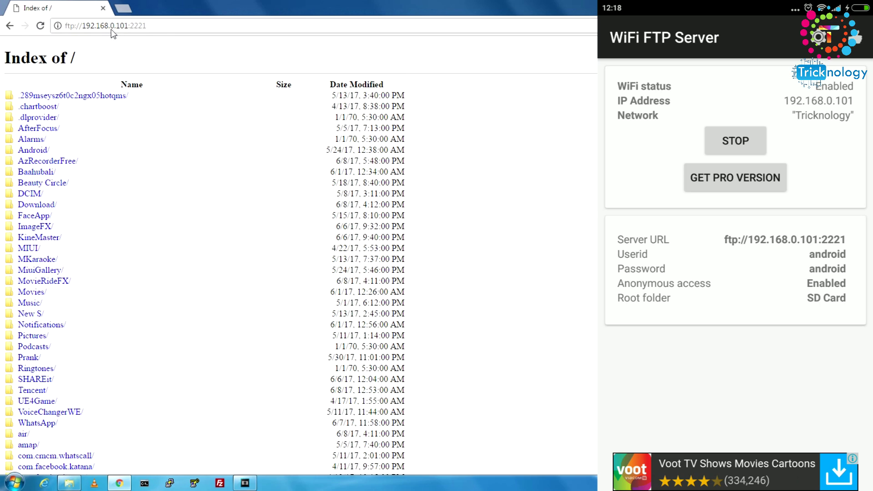
Scroll through the Index of / listing of the phone's SD card folders and files.
scroll(114, 284, down, 8)
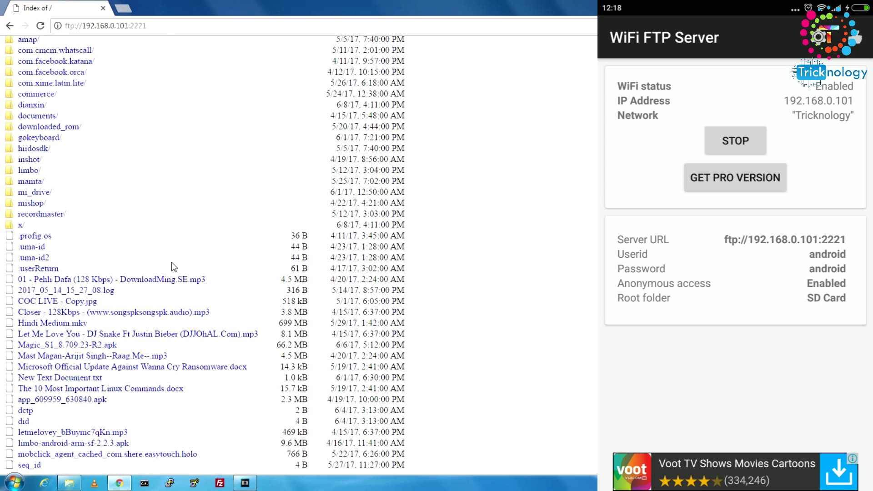
drag(437, 469, 56, 169)
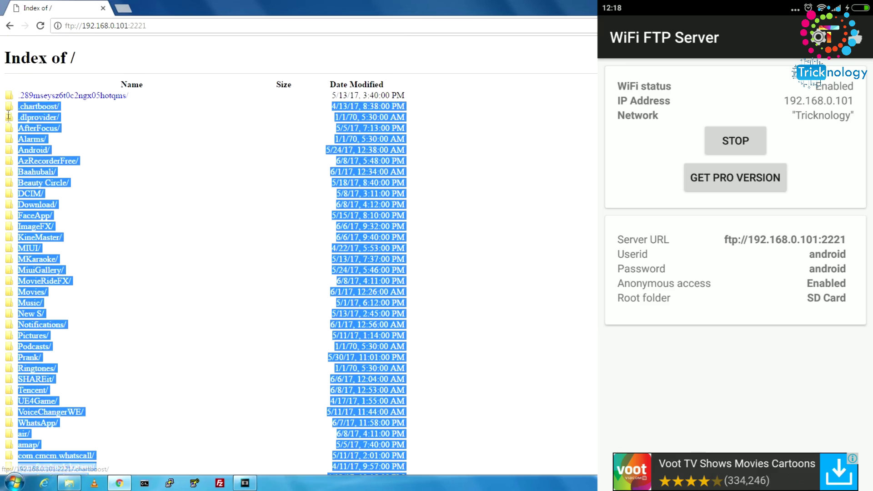
click(440, 208)
scroll(47, 270, down, 2)
scroll(47, 270, down, 5)
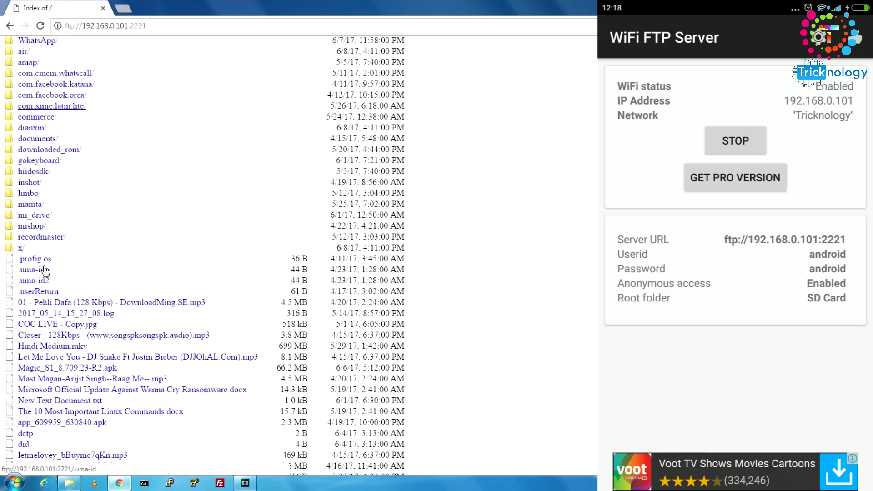
scroll(190, 246, up, 2)
scroll(190, 246, down, 2)
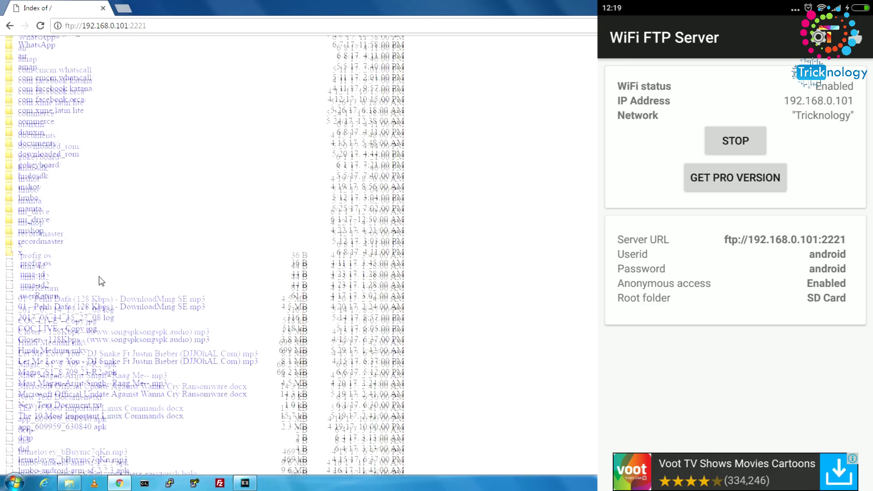
scroll(130, 307, up, 4)
scroll(128, 306, up, 2)
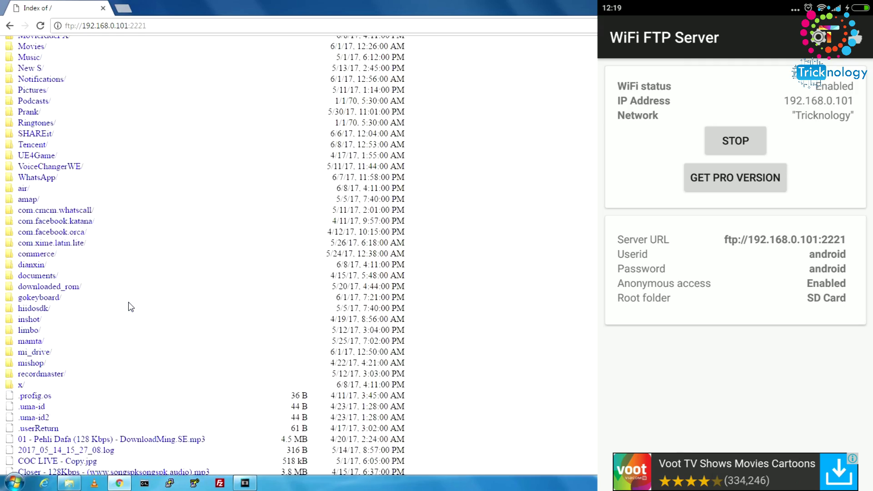
scroll(130, 336, down, 6)
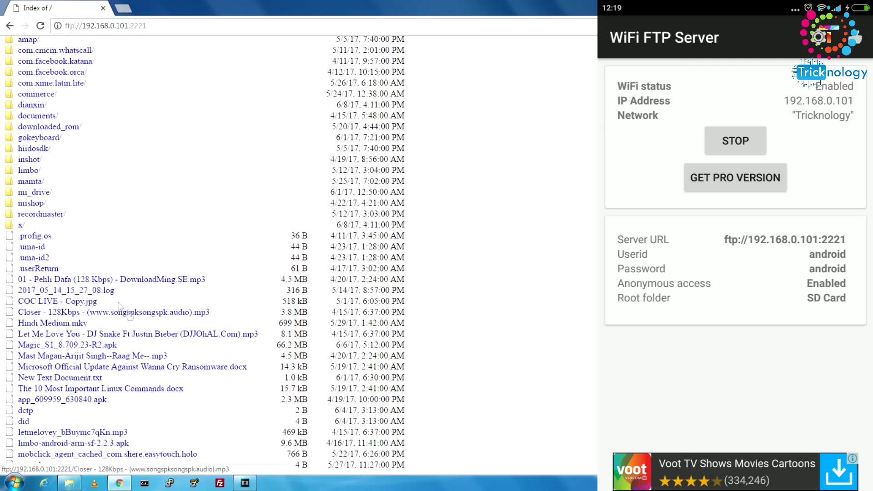
scroll(153, 281, up, 12)
scroll(189, 242, down, 10)
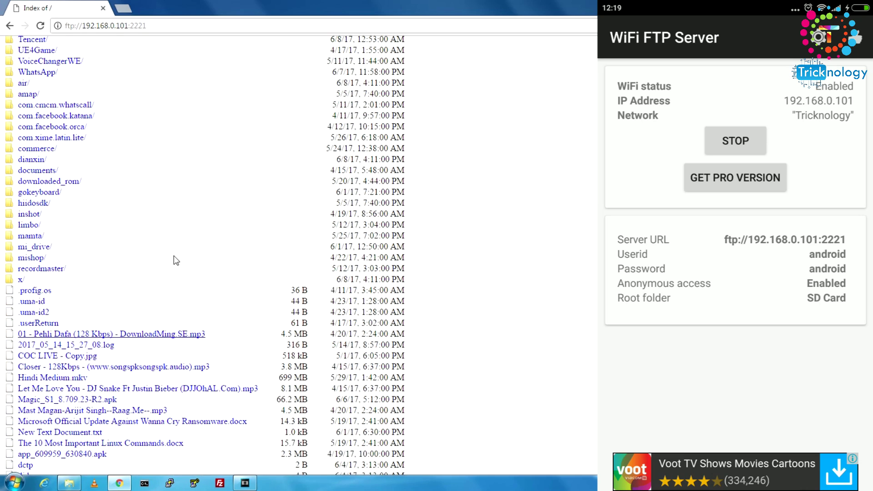
click(13, 482)
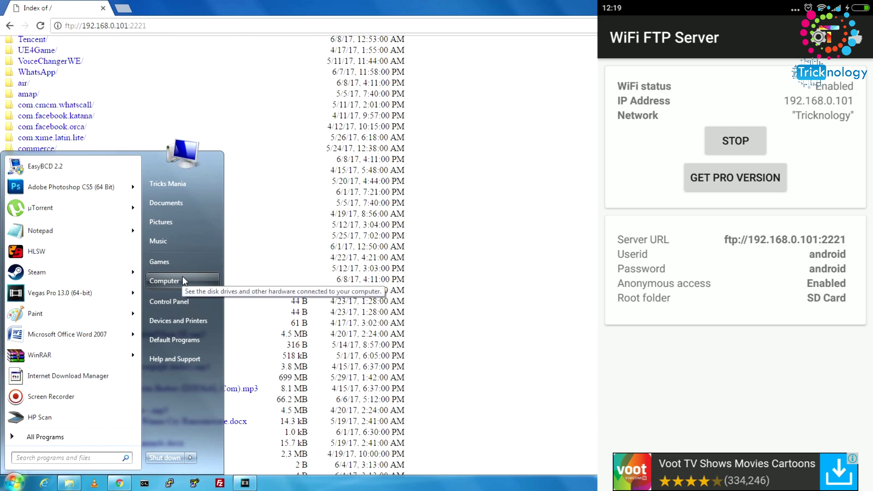
From the Computer view, start the Add Network Location wizard and choose a custom location.
click(182, 281)
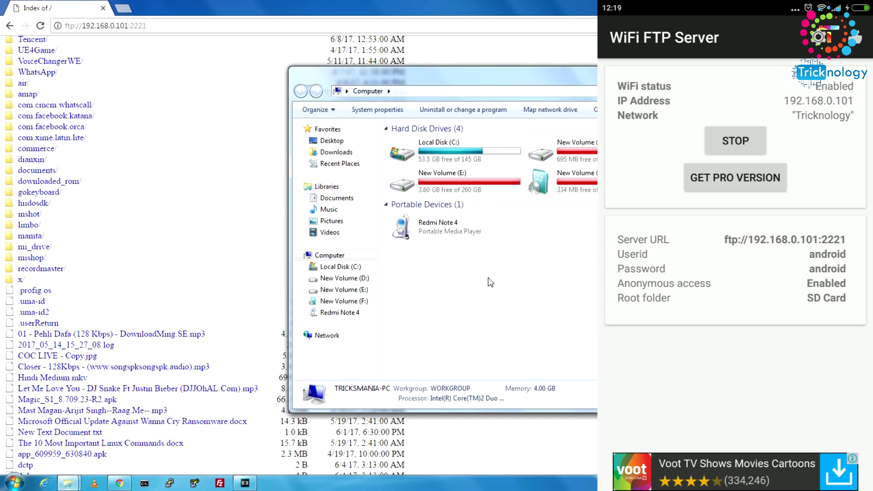
right_click(488, 277)
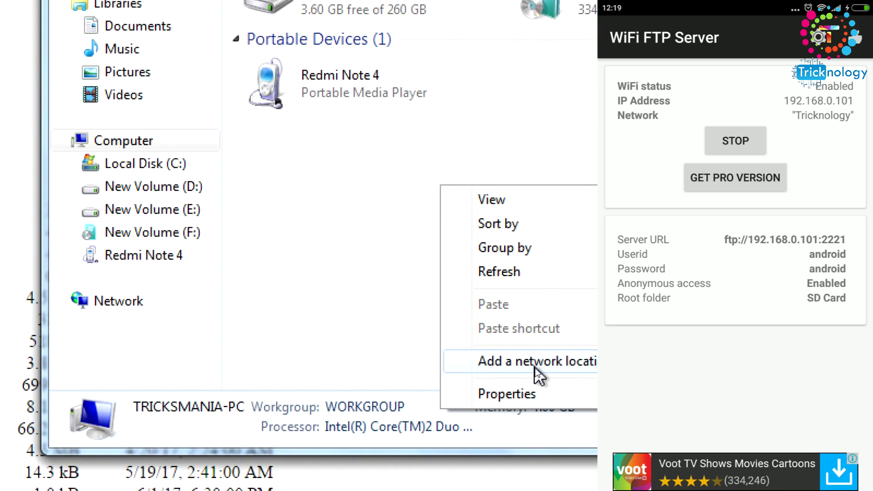
click(535, 367)
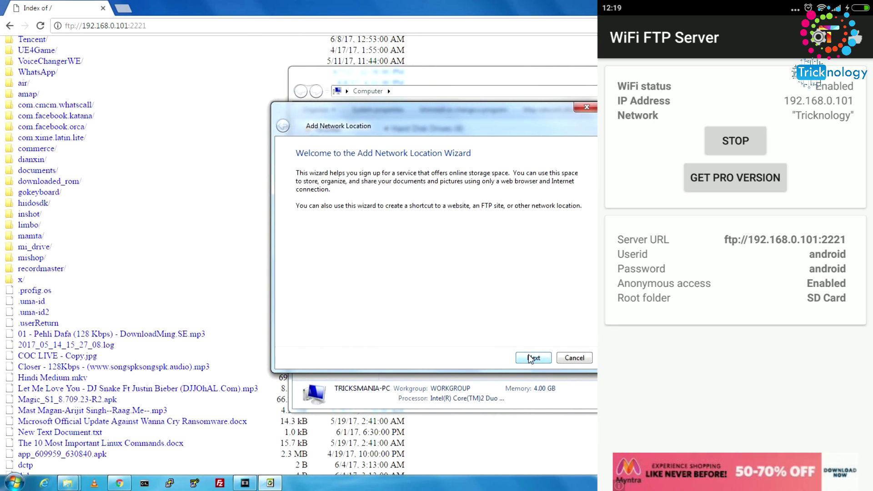
click(533, 358)
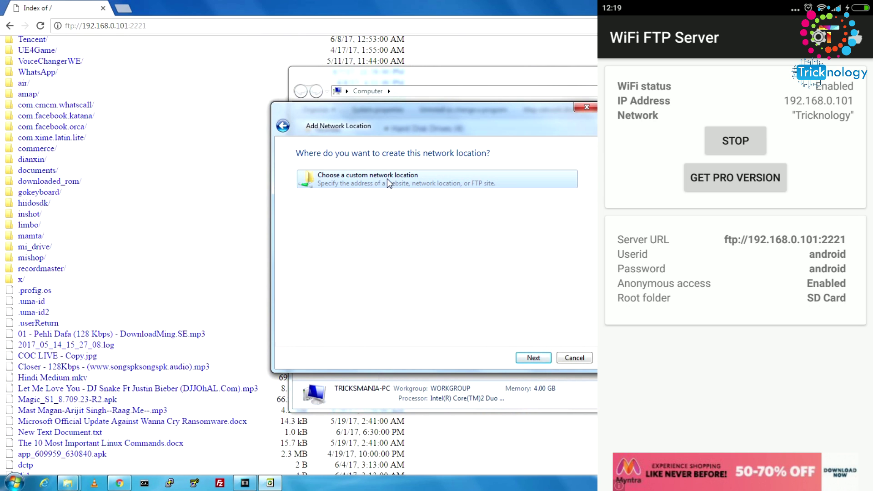
double_click(366, 186)
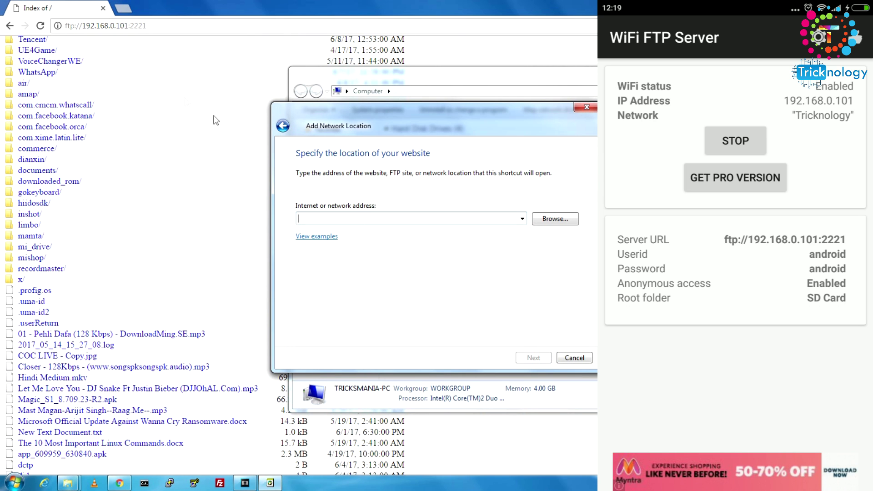
Paste the FTP address, keep anonymous logon, and name the location 192.168.0.101.
click(124, 30)
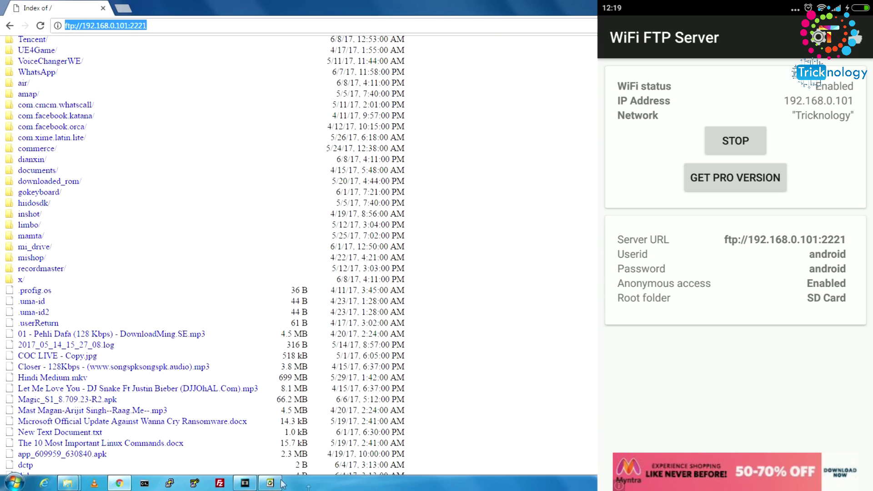
click(264, 481)
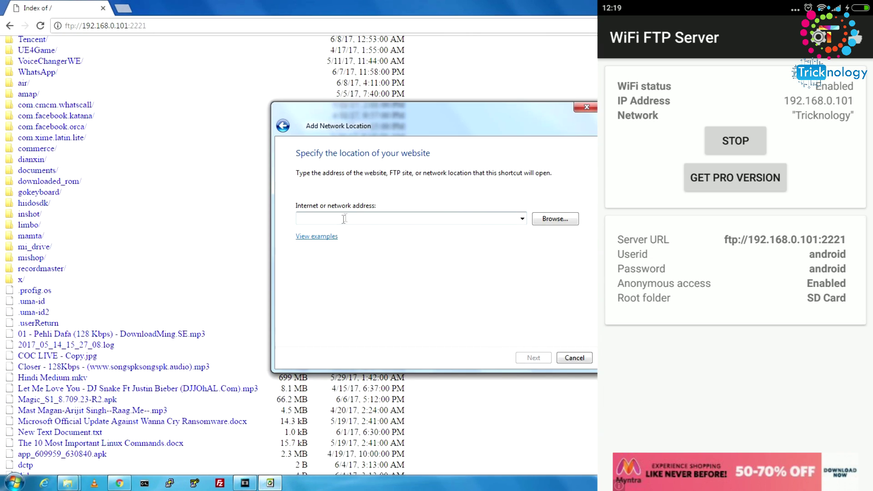
right_click(344, 217)
click(371, 267)
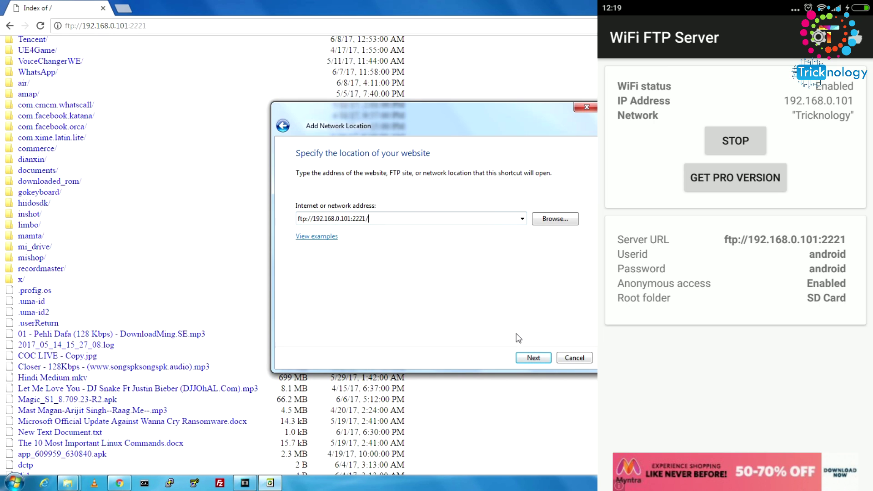
click(532, 358)
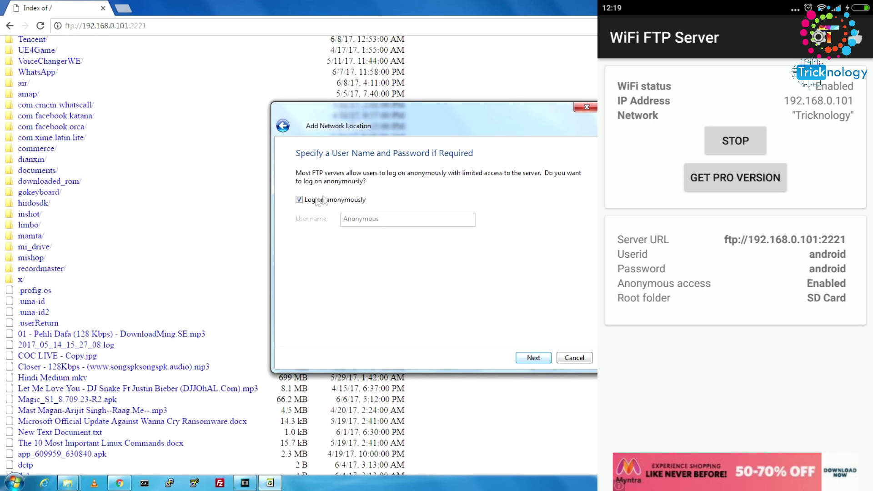
click(523, 359)
click(526, 360)
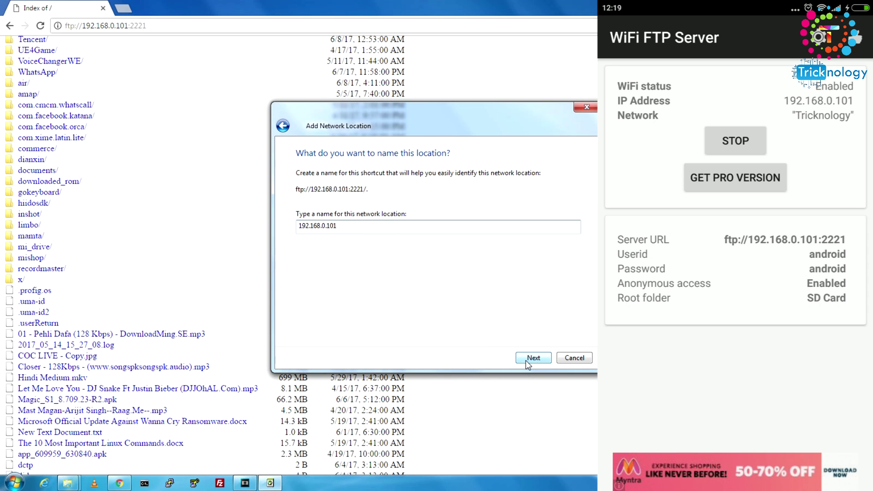
click(526, 360)
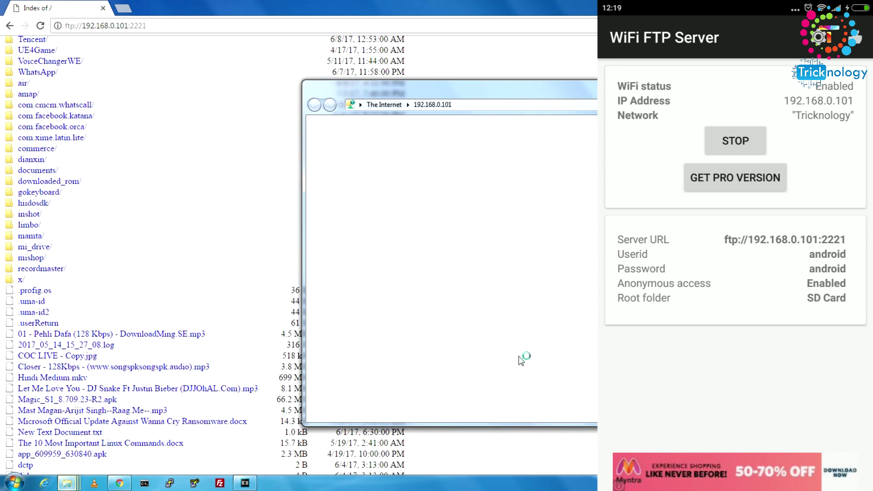
Maximize the phone's folder window and trial-select files such as the Closer mp3.
double_click(528, 87)
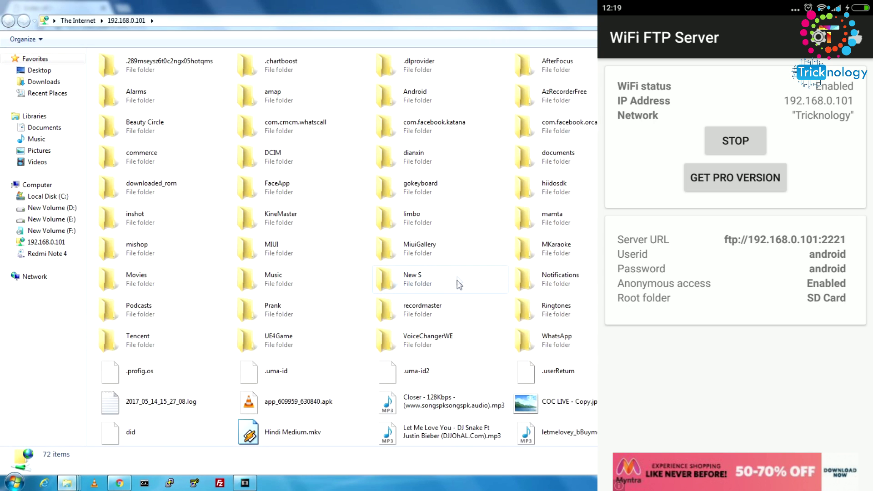
scroll(458, 281, down, 2)
drag(586, 391, 109, 389)
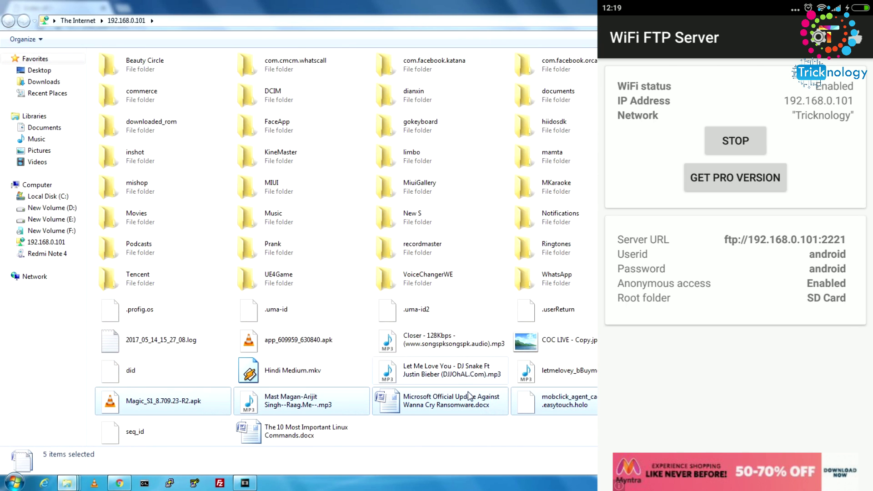
click(498, 435)
click(448, 351)
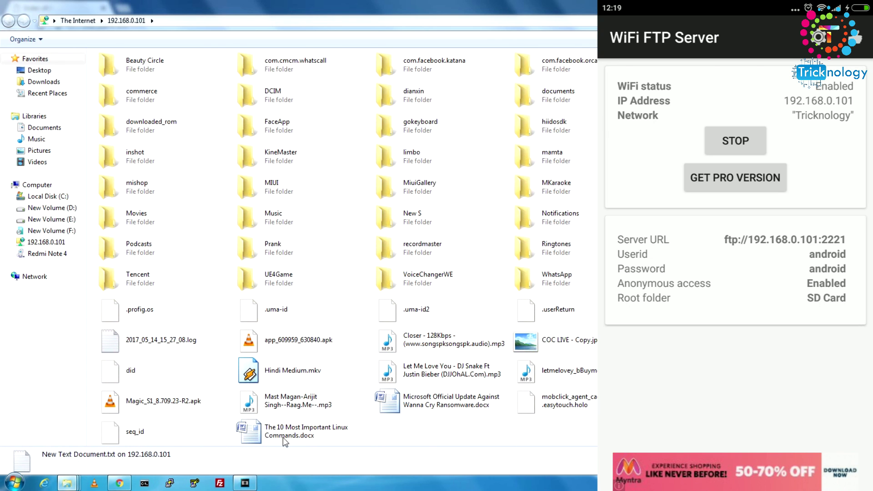
Delete the seq_id file from the phone's SD card and confirm the deletion.
click(152, 434)
key(Delete)
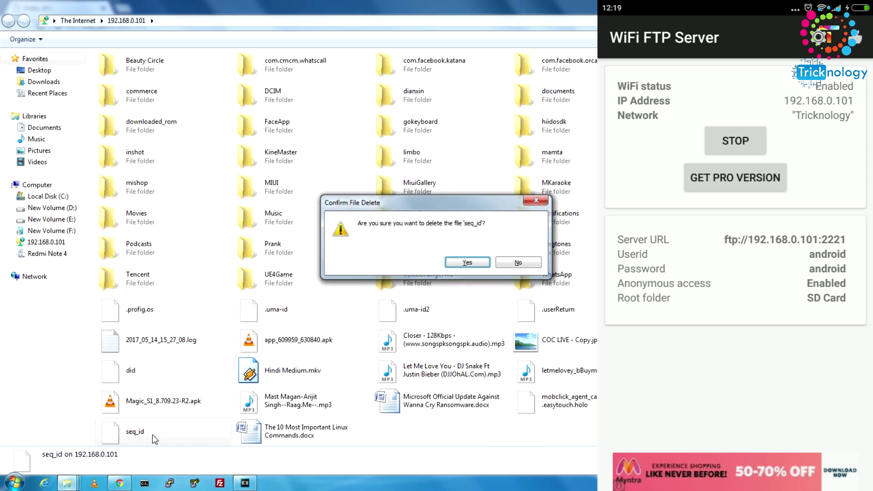
key(Return)
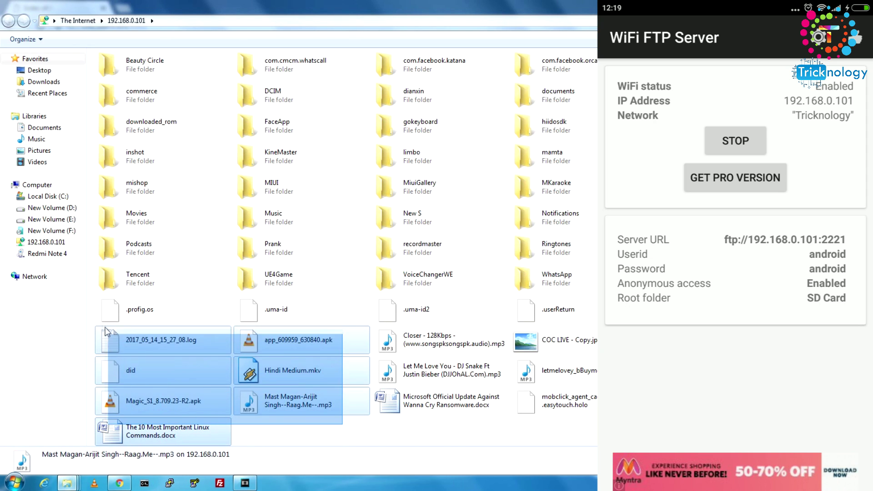
drag(593, 328, 440, 406)
click(440, 407)
scroll(498, 226, up, 2)
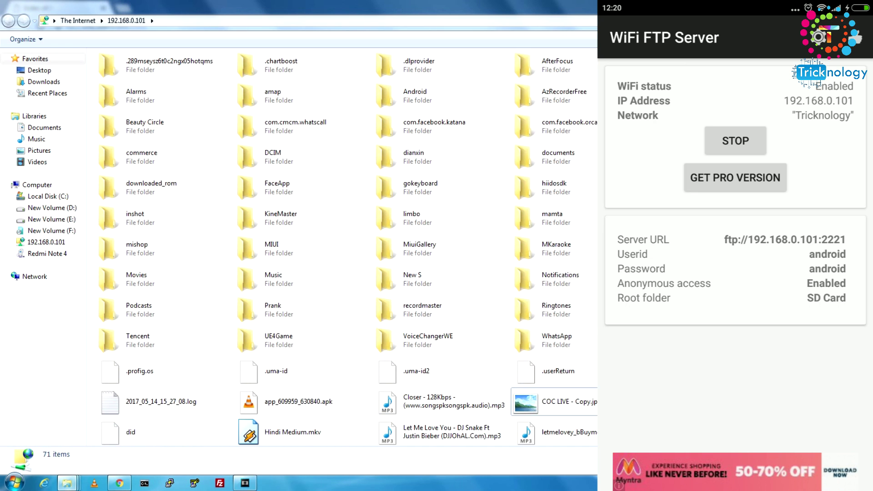
click(119, 482)
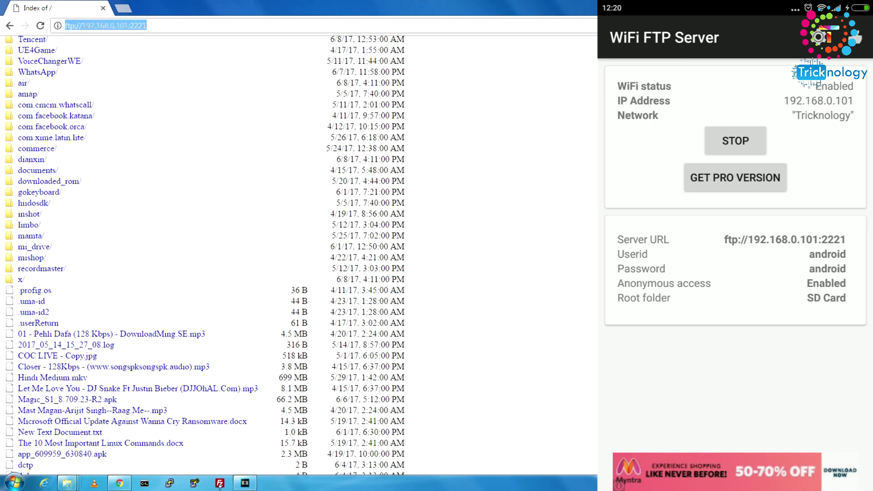
Launch FileZilla, allow it to run, and dismiss the update check.
click(220, 485)
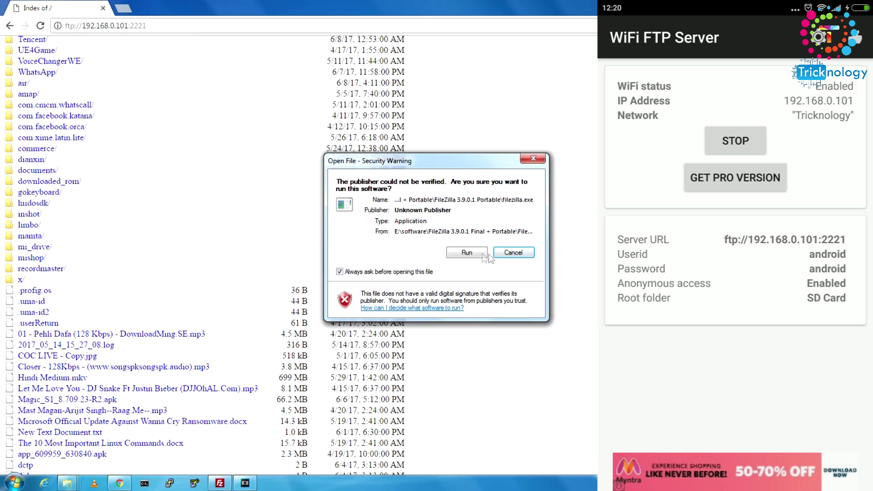
click(483, 254)
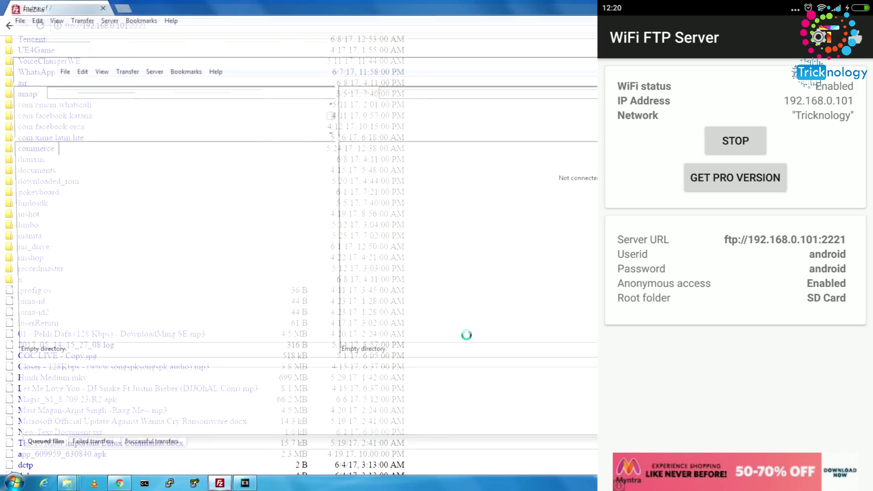
click(563, 53)
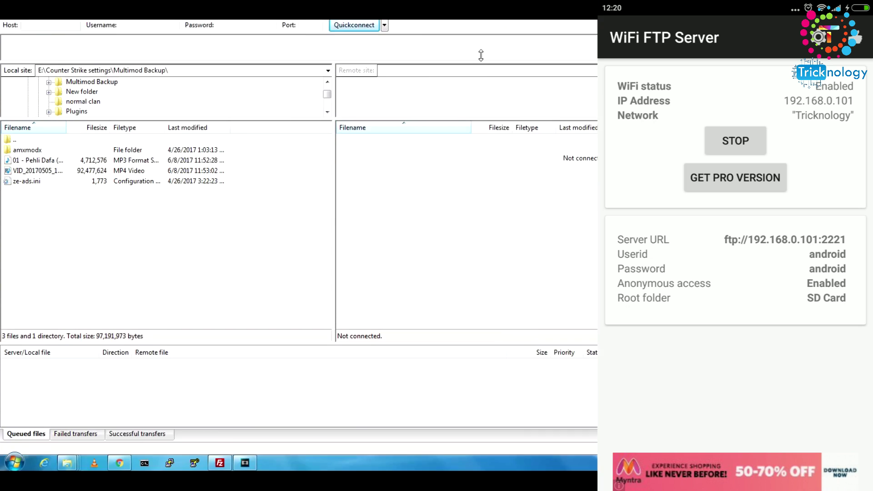
double_click(487, 7)
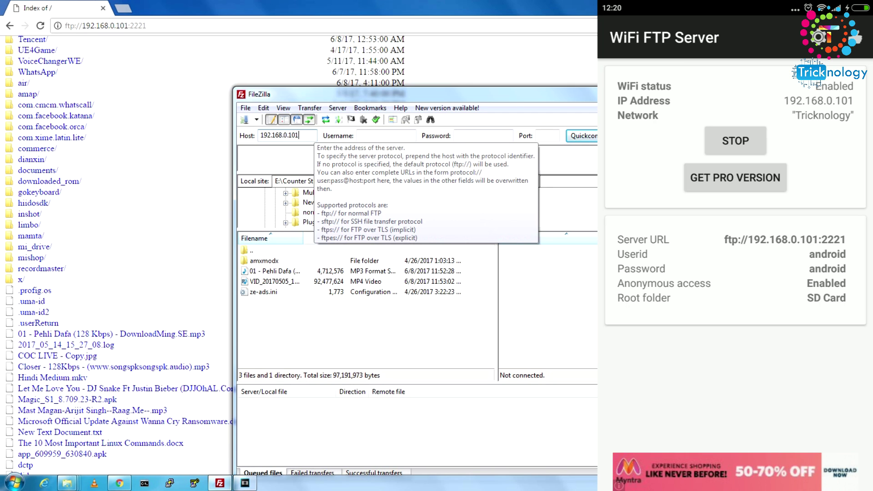
Quickconnect to host 192.168.0.101 on port 2221.
click(390, 135)
click(510, 136)
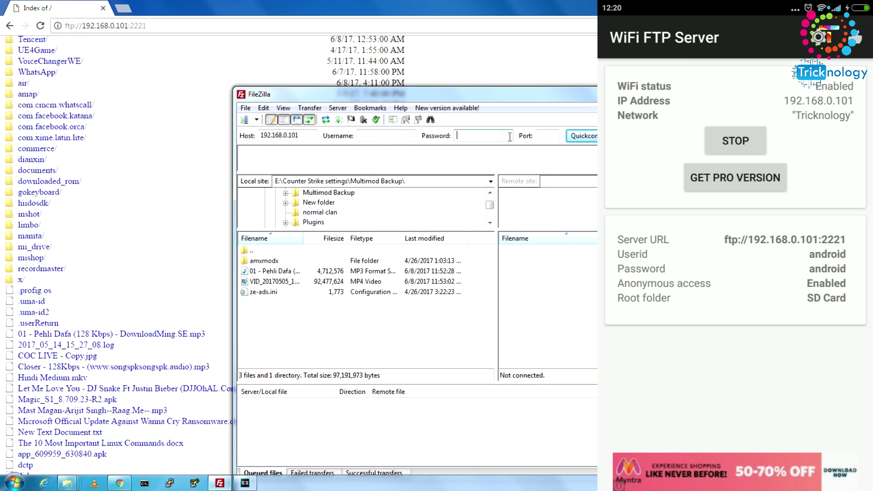
click(546, 140)
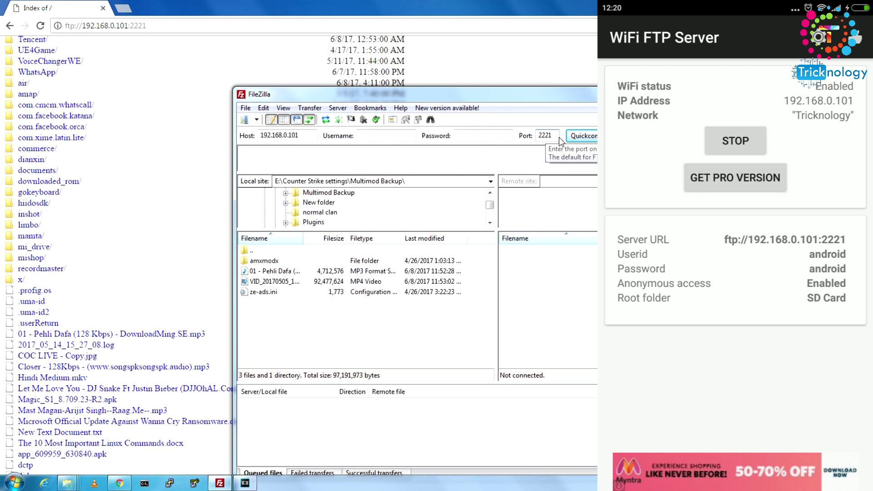
click(590, 138)
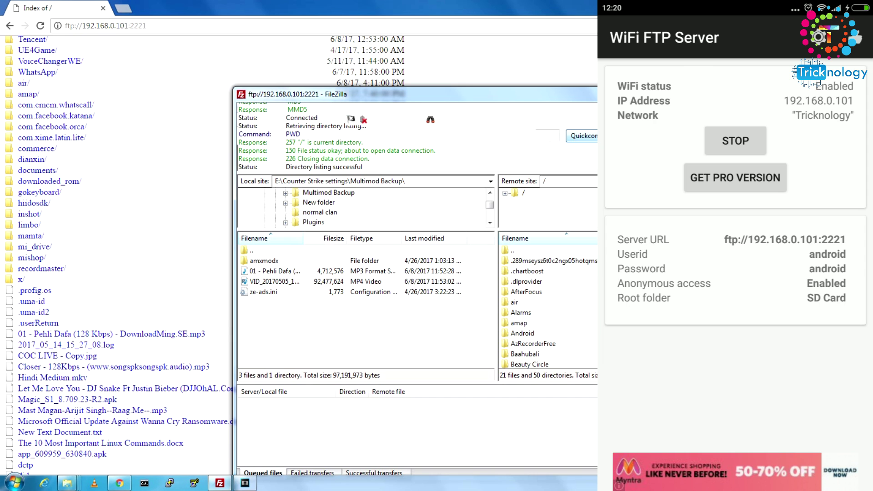
click(528, 271)
Maximize FileZilla and look inside the dianxin folder before returning to the root.
key(super+Up)
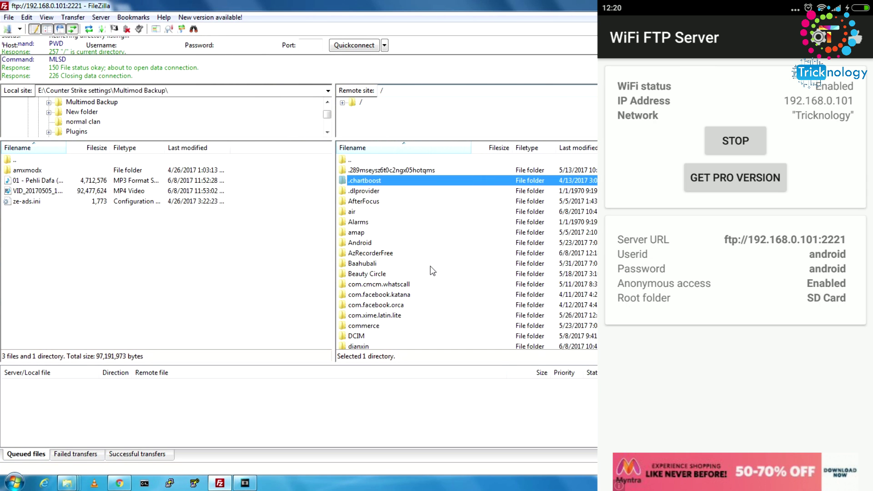
scroll(434, 263, down, 3)
click(455, 252)
scroll(487, 291, down, 4)
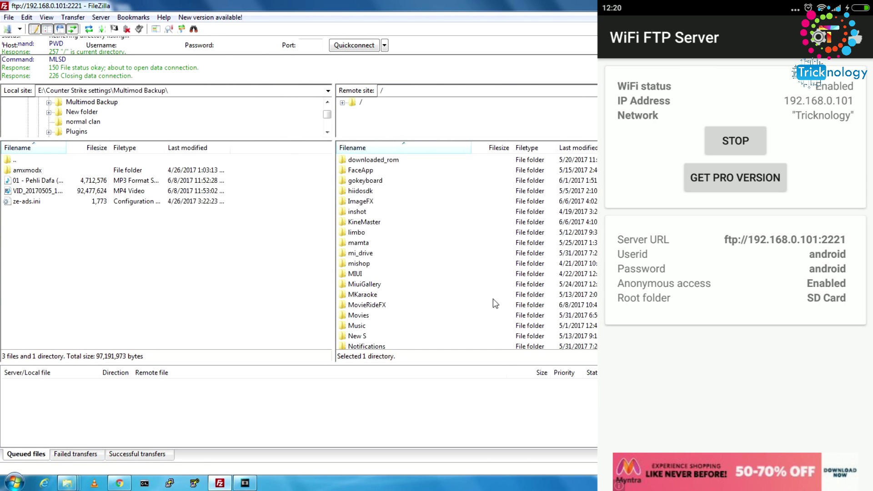
scroll(410, 282, up, 2)
scroll(400, 254, up, 2)
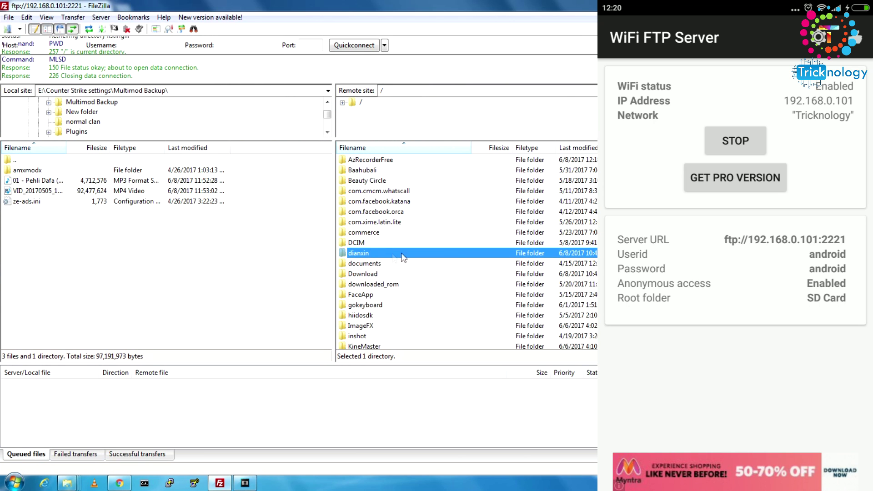
double_click(397, 250)
double_click(370, 159)
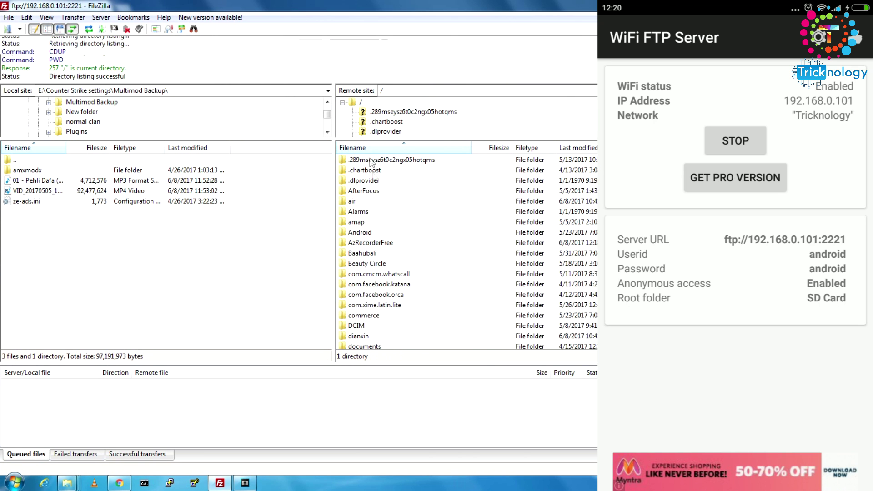
Open DCIM > Camera and select VID_20170505_173140.mp4.
double_click(370, 327)
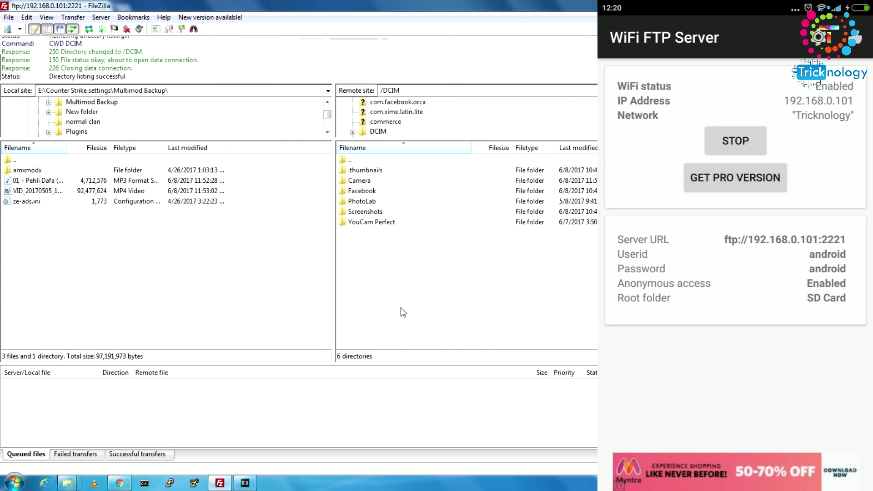
double_click(384, 181)
scroll(401, 320, down, 10)
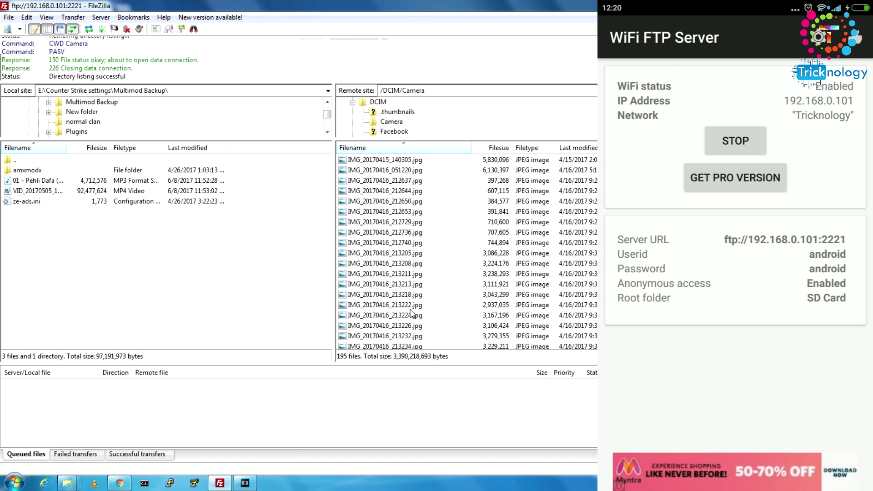
scroll(412, 313, down, 20)
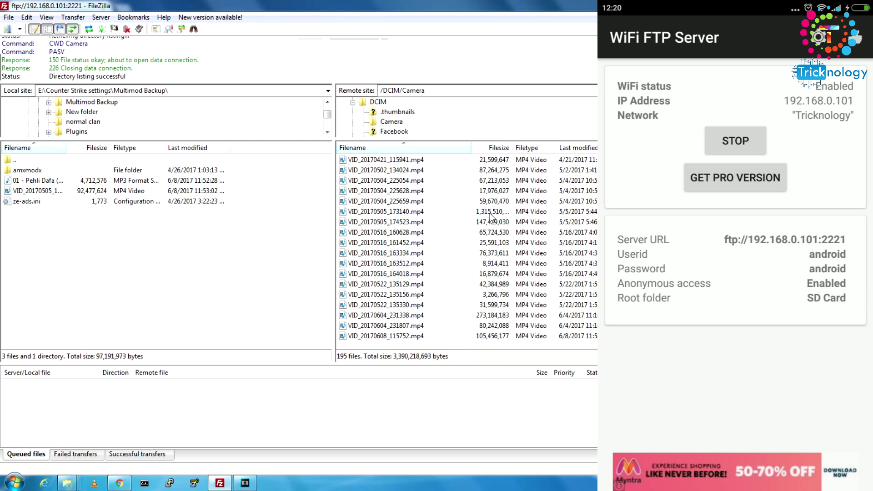
click(490, 213)
Download VID_20170505_173140.mp4 into the local Multimod Backup folder, overwriting the existing copy.
drag(507, 148, 596, 148)
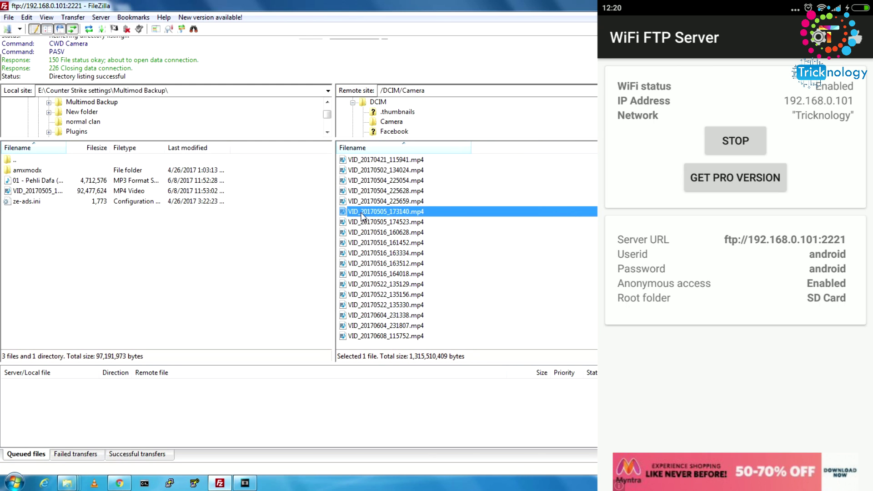
drag(186, 258, 187, 257)
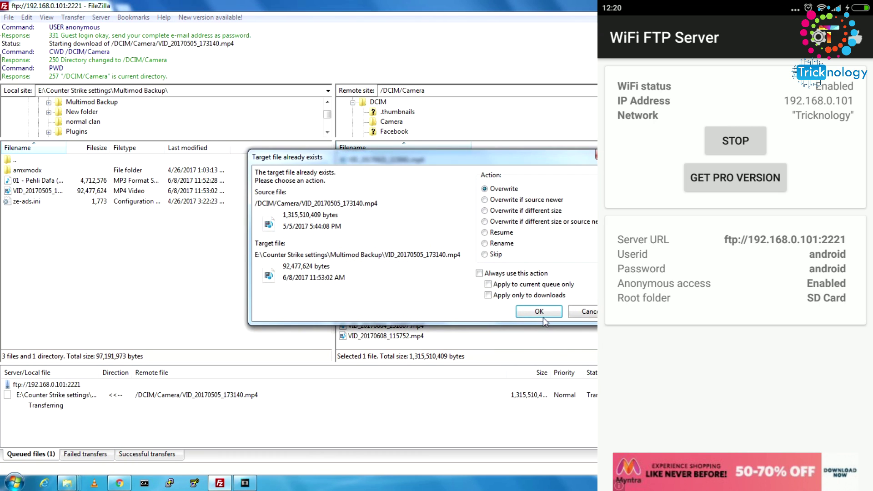
click(545, 317)
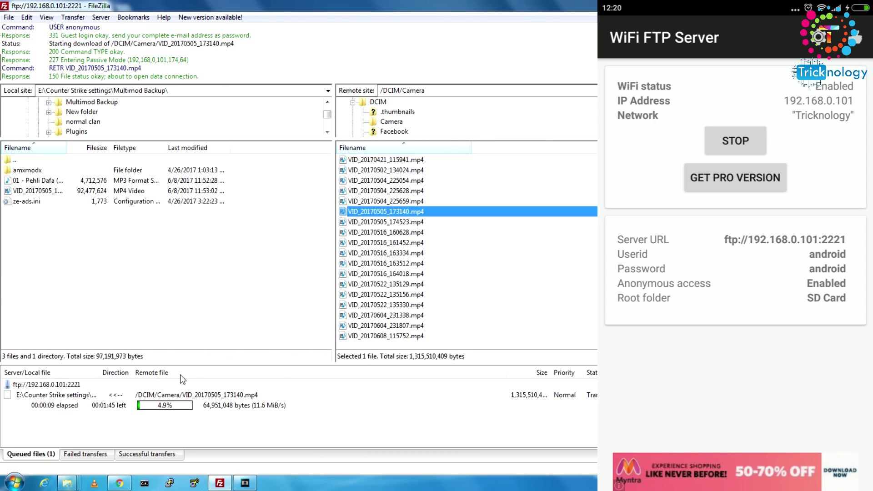
Abort the running download with Stop and remove all in the transfer queue.
right_click(261, 408)
click(228, 412)
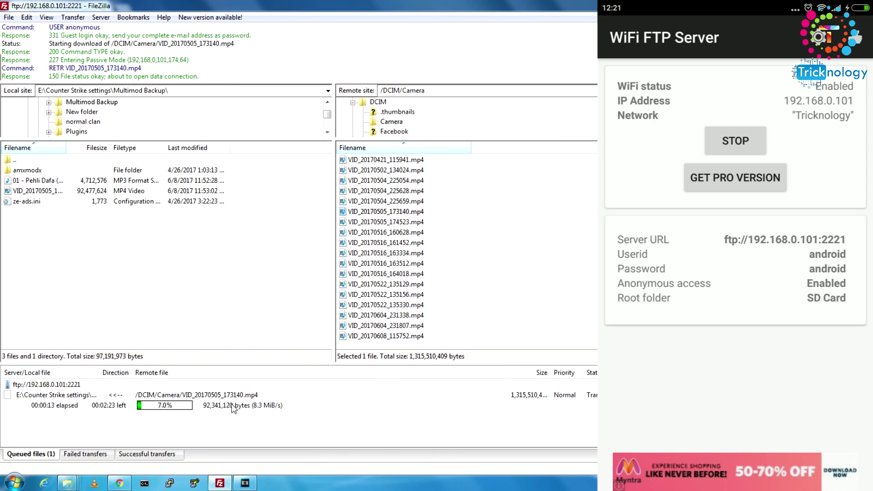
right_click(222, 406)
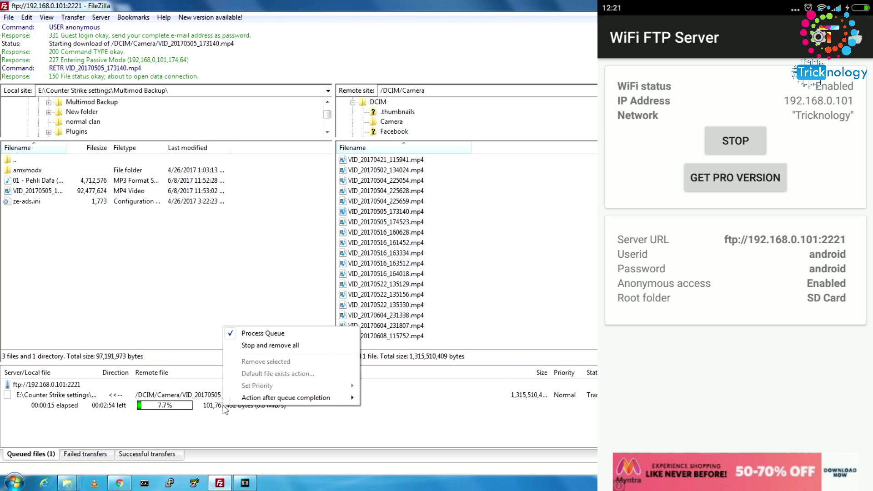
click(275, 344)
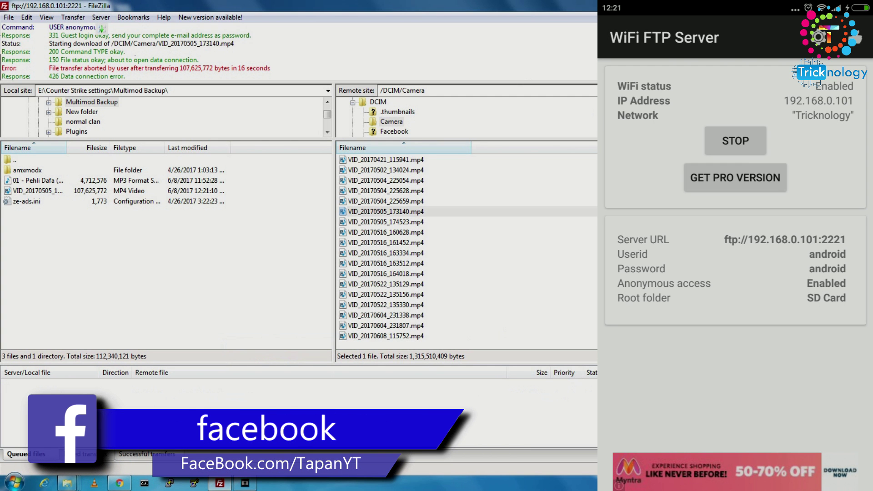
key(alt+Tab)
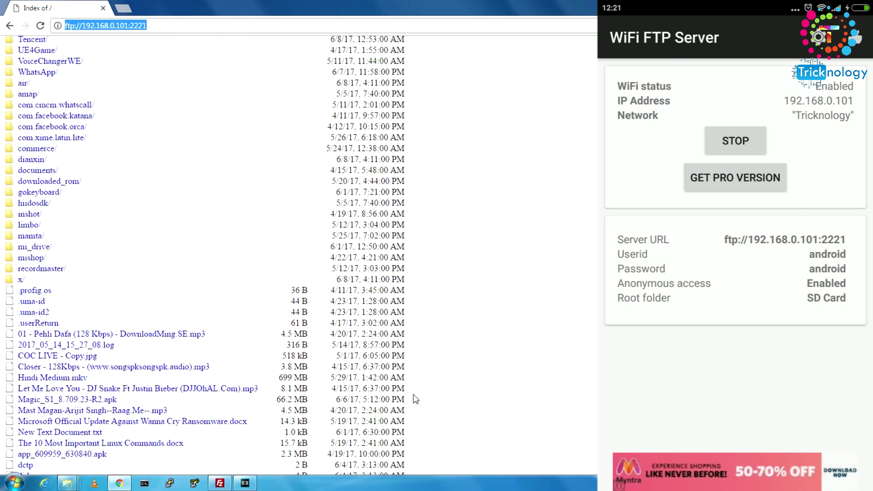
Scroll Chrome's FTP index down to files like Hindi Medium.mkv and limbo-android-arm-sf-2.2.3.apk.
scroll(415, 399, down, 1)
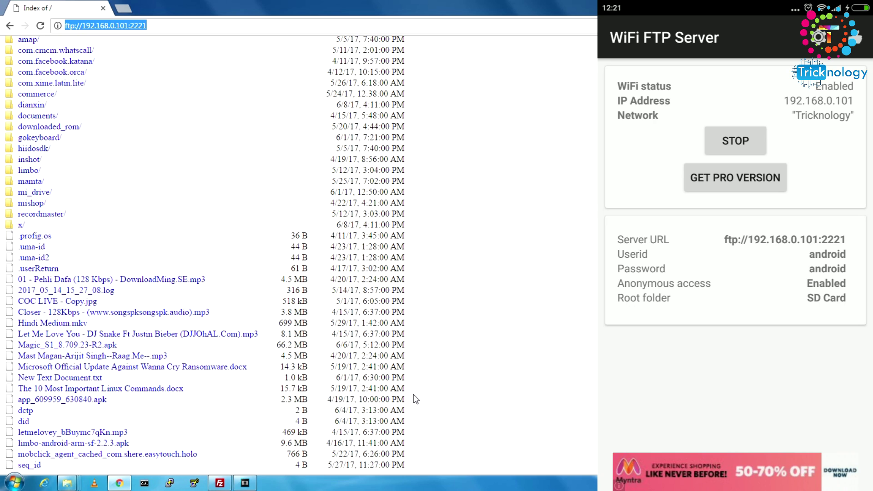